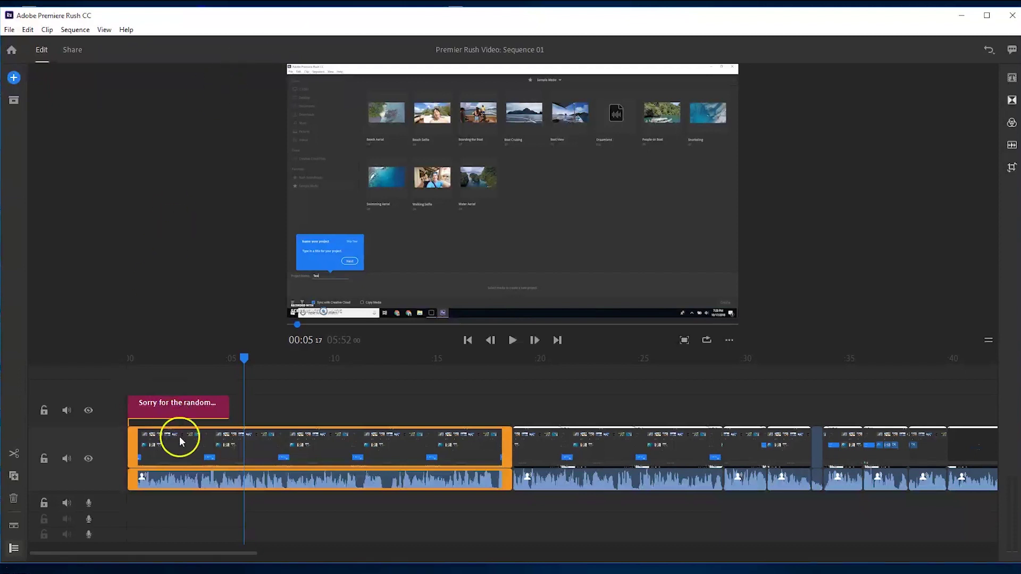
# Scroll the timeline to the right and open the Clip menu commands.
pyautogui.moveTo(214, 552); pyautogui.dragTo(358, 555)
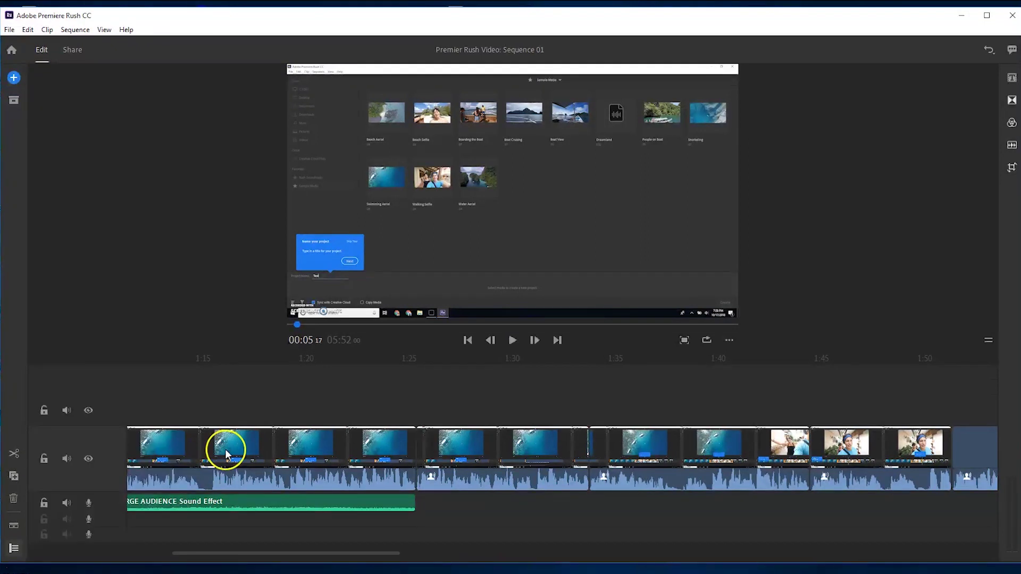
pyautogui.hscroll(-5, 133, 364)
pyautogui.click(46, 31)
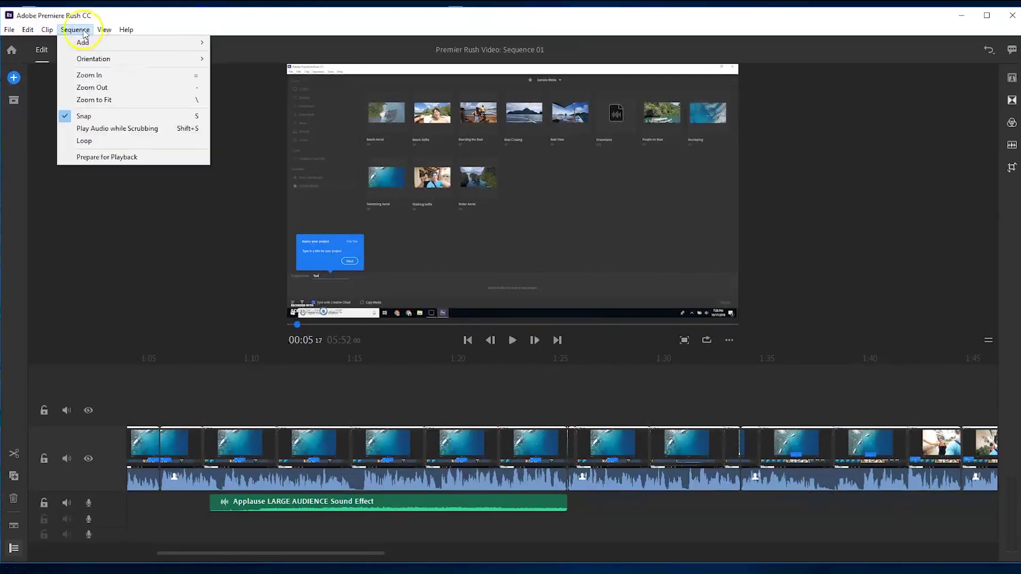
# Browse the View menu, close it, and set the playhead to about 0:09.
pyautogui.click(100, 31)
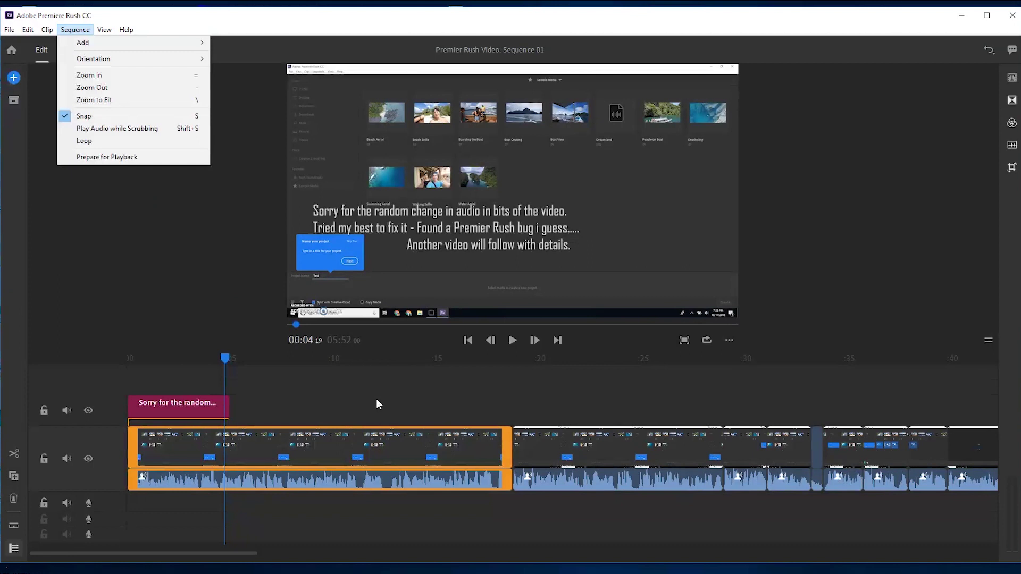
pyautogui.click(354, 438)
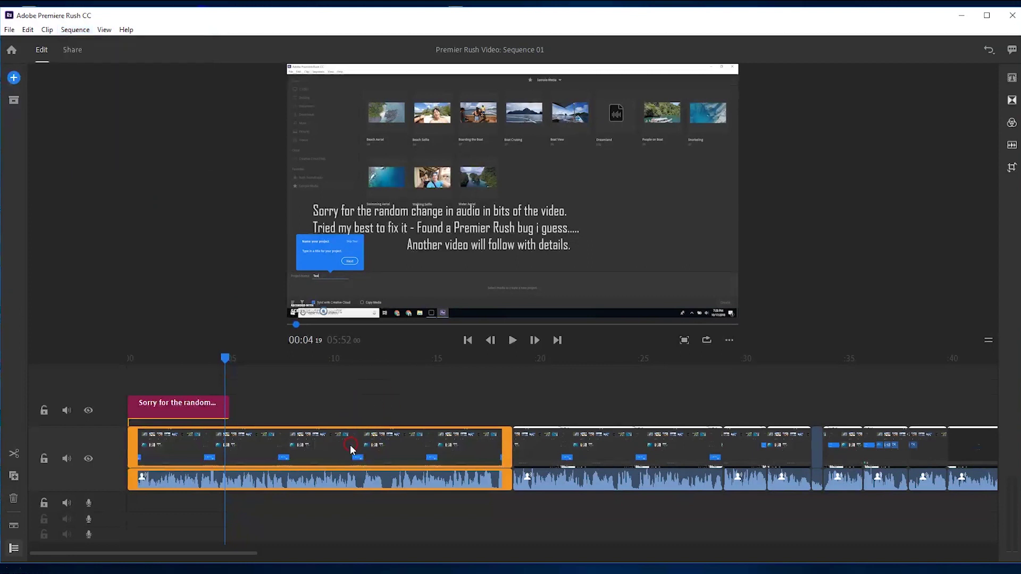
pyautogui.click(332, 448)
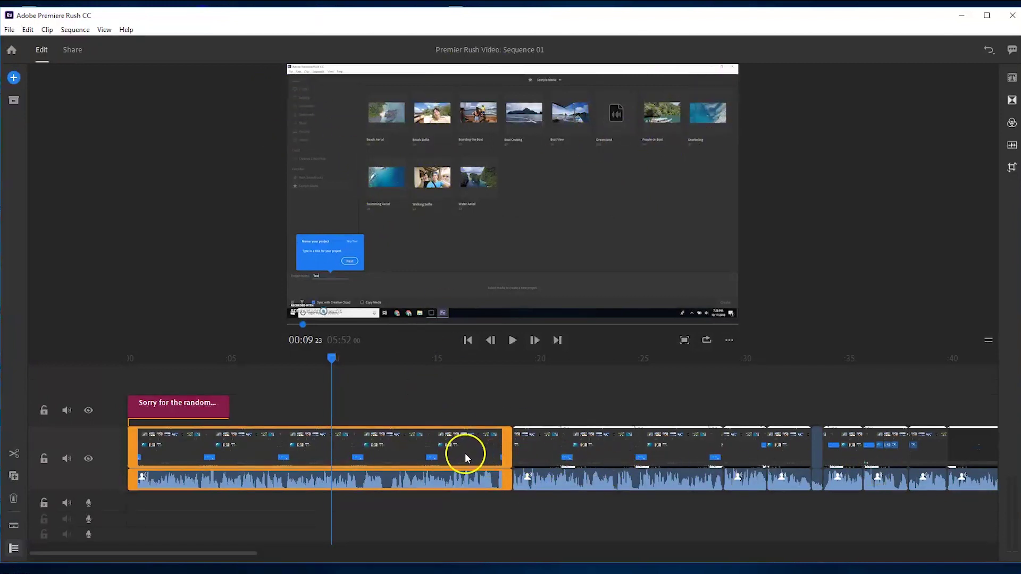
# Scale the first clip to 200 width and height and nudge its horizontal position.
pyautogui.click(1013, 168)
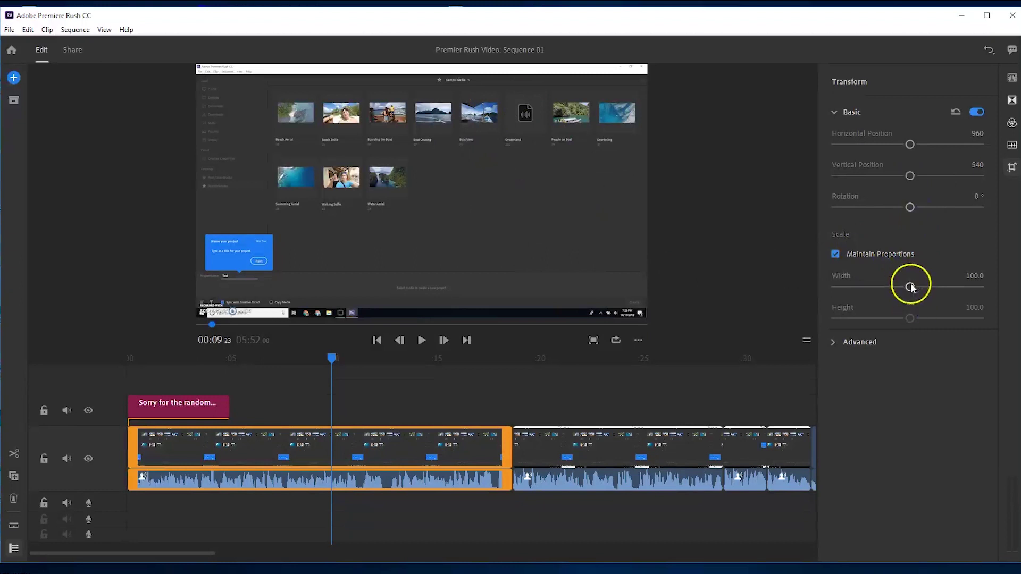
pyautogui.moveTo(911, 287); pyautogui.dragTo(979, 287)
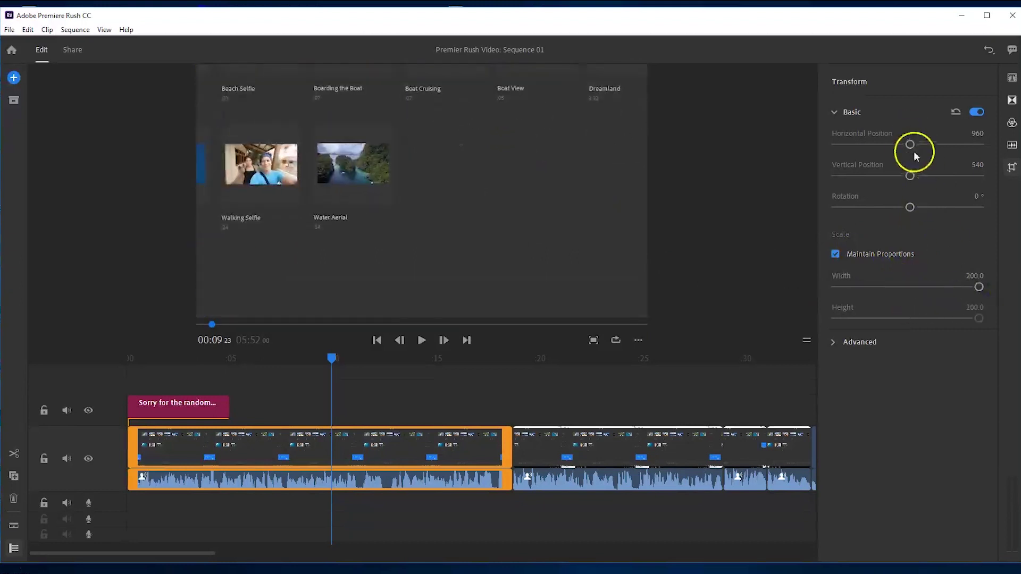
pyautogui.moveTo(911, 144); pyautogui.dragTo(920, 144)
# Select the second clip, step back one frame, and scroll the timeline along.
pyautogui.click(600, 442)
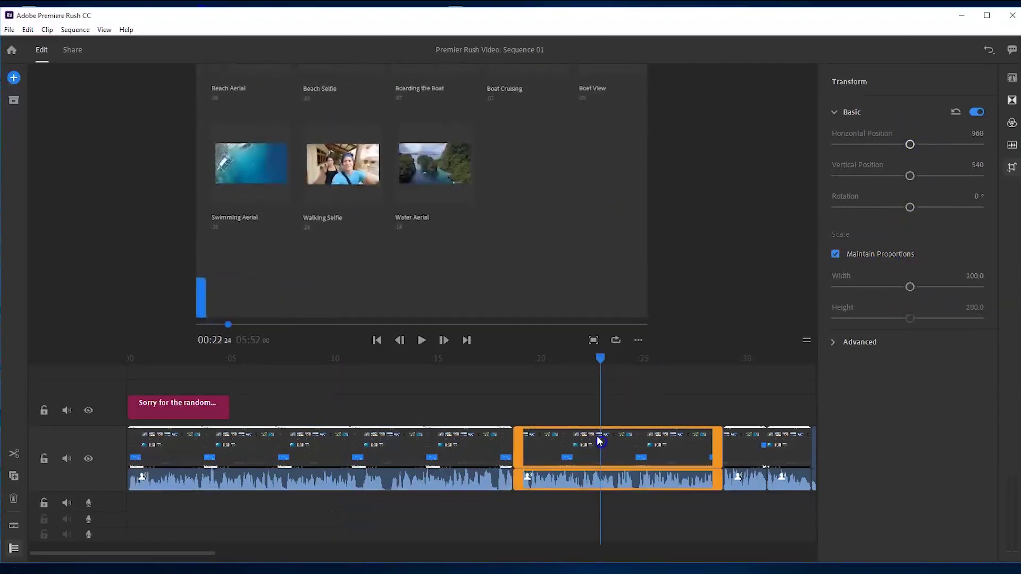
pyautogui.click(400, 341)
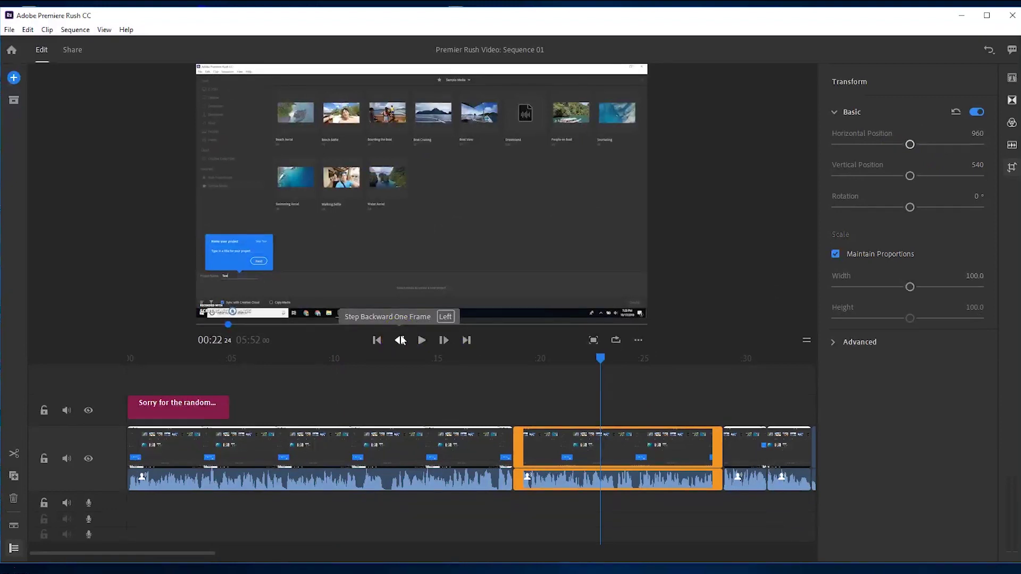
pyautogui.click(406, 385)
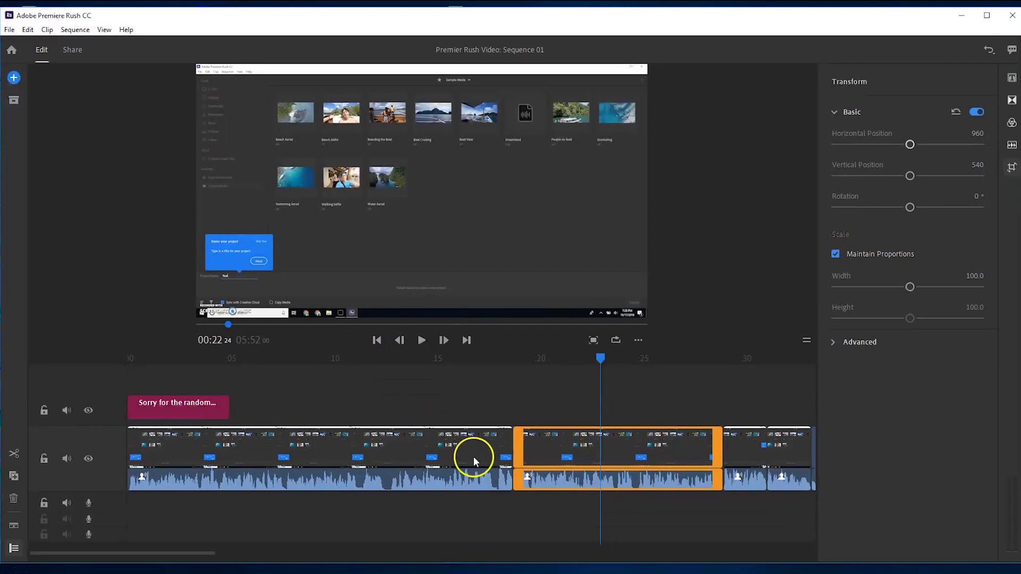
pyautogui.moveTo(209, 552); pyautogui.dragTo(302, 553)
# Select all clips and shift them right toward 0:49, then clear the selection.
pyautogui.click(401, 454)
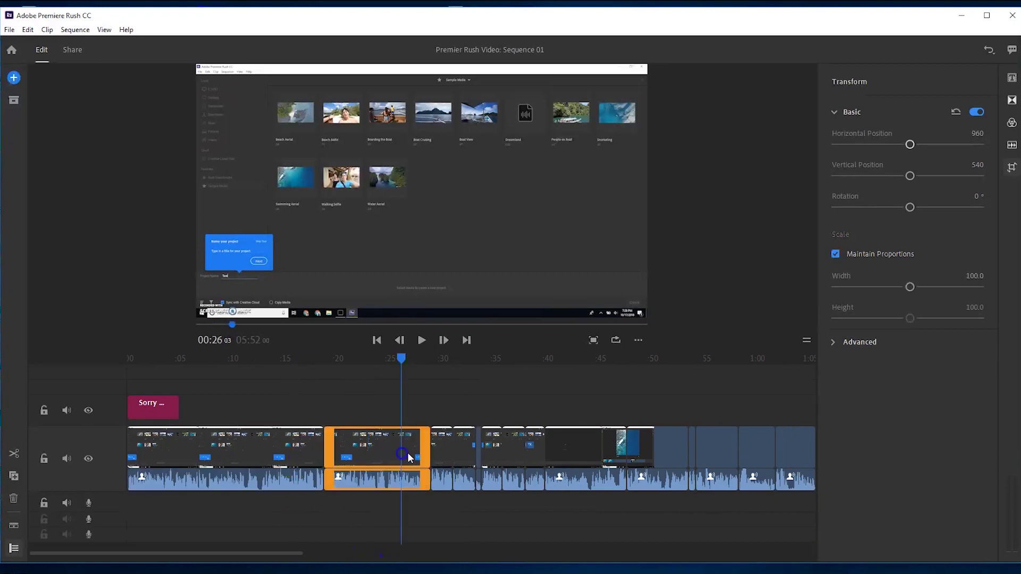
pyautogui.click(441, 449)
pyautogui.click(341, 449)
pyautogui.hotkey('ctrl', 'a')
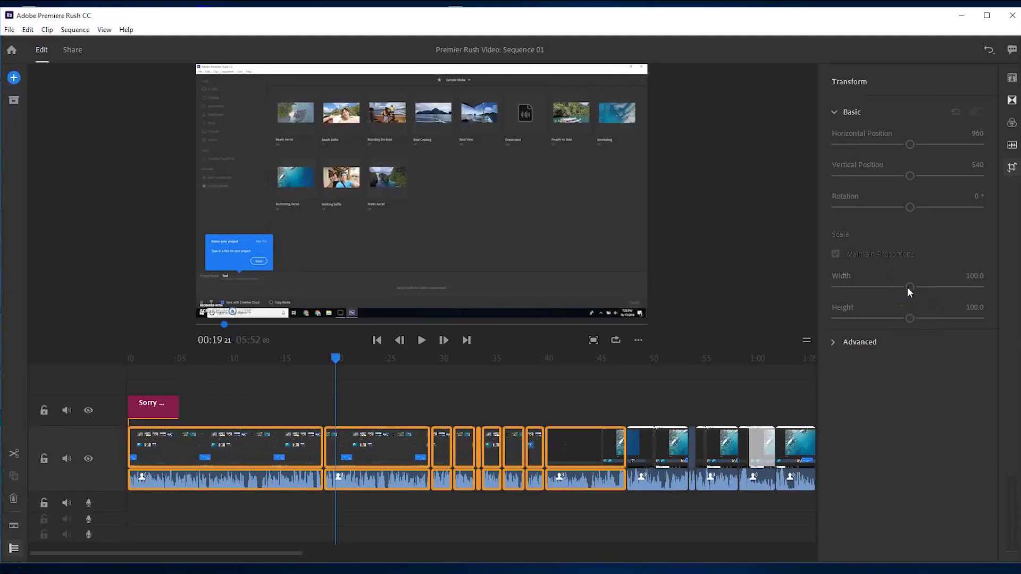
pyautogui.click(699, 334)
pyautogui.moveTo(492, 451)
pyautogui.mouseDown()
pyautogui.moveTo(567, 451)
pyautogui.moveTo(616, 425)
pyautogui.moveTo(650, 434)
pyautogui.mouseUp()
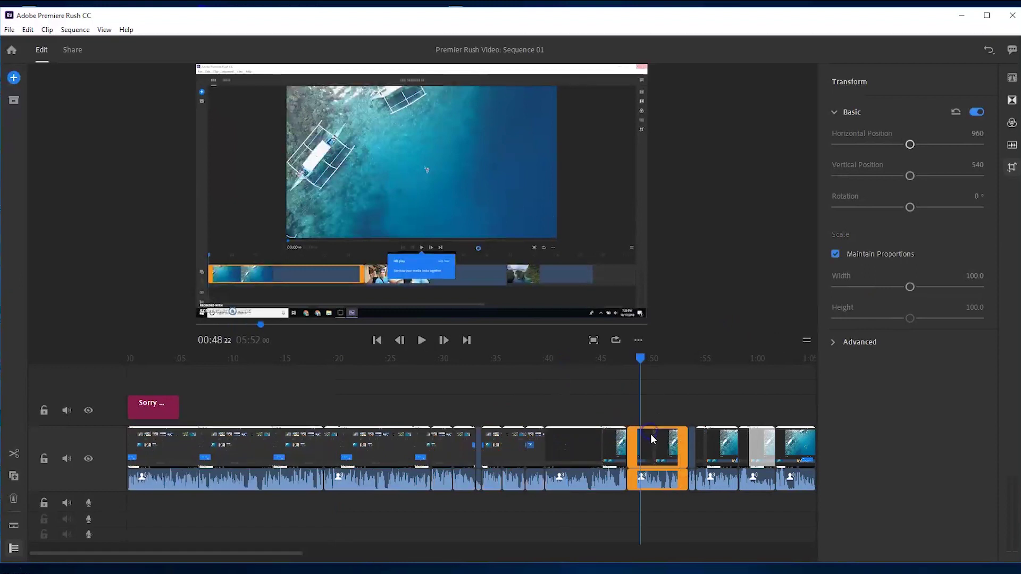
pyautogui.click(654, 445)
# Select the dark clip at 0:42 plus the following clip and show transition presets.
pyautogui.click(598, 449)
pyautogui.keyDown('shift'); pyautogui.click(663, 442); pyautogui.keyUp('shift')
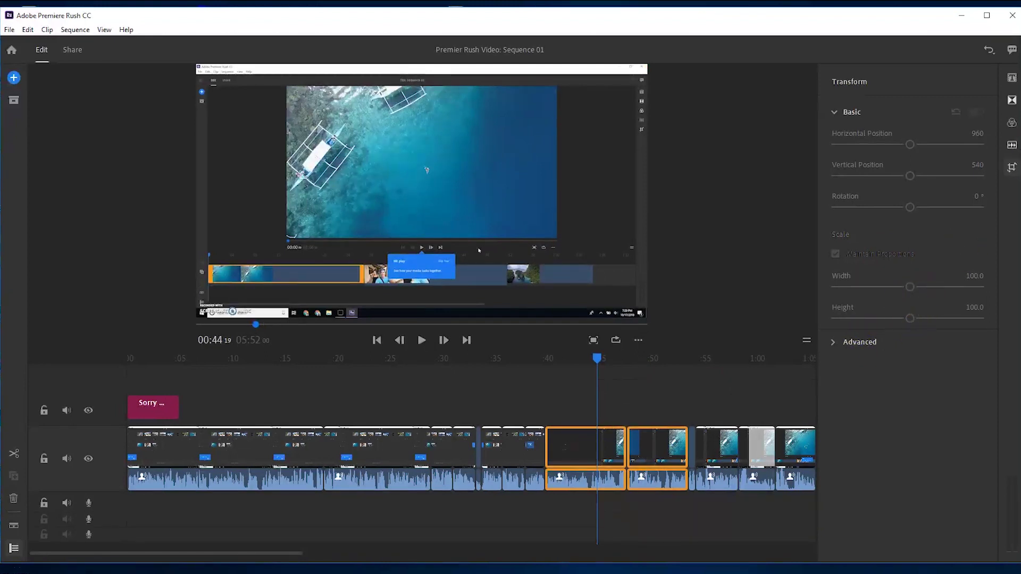
pyautogui.click(1012, 100)
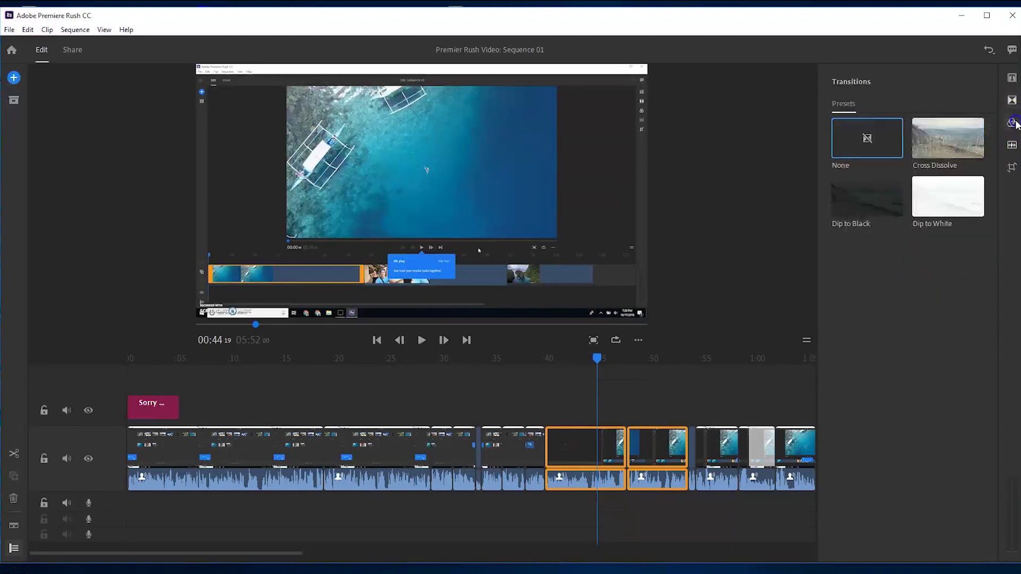
# Lower the dark clip's exposure to -0.31 in the Color Edit sliders.
pyautogui.click(1013, 123)
pyautogui.click(891, 183)
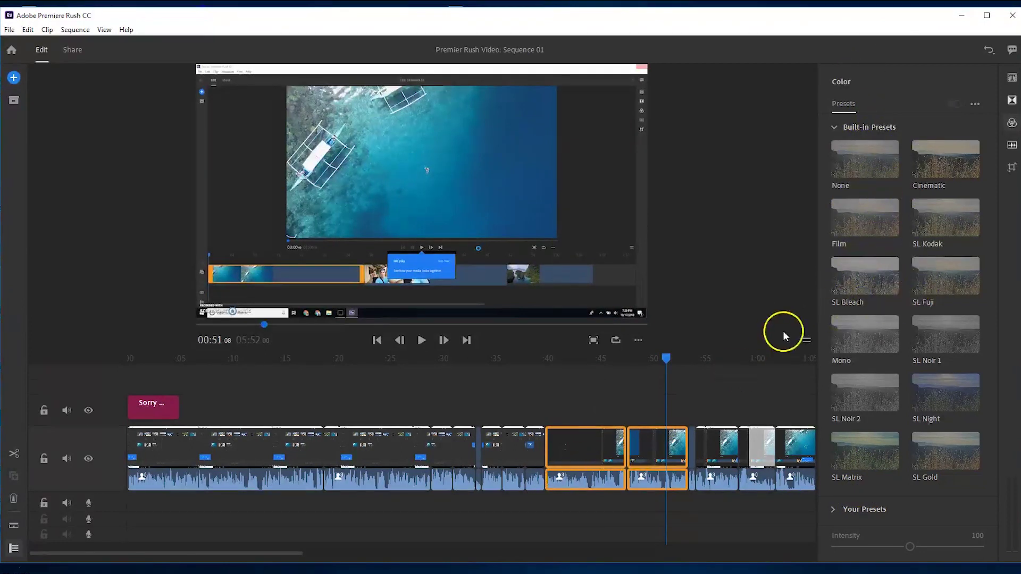
pyautogui.click(589, 452)
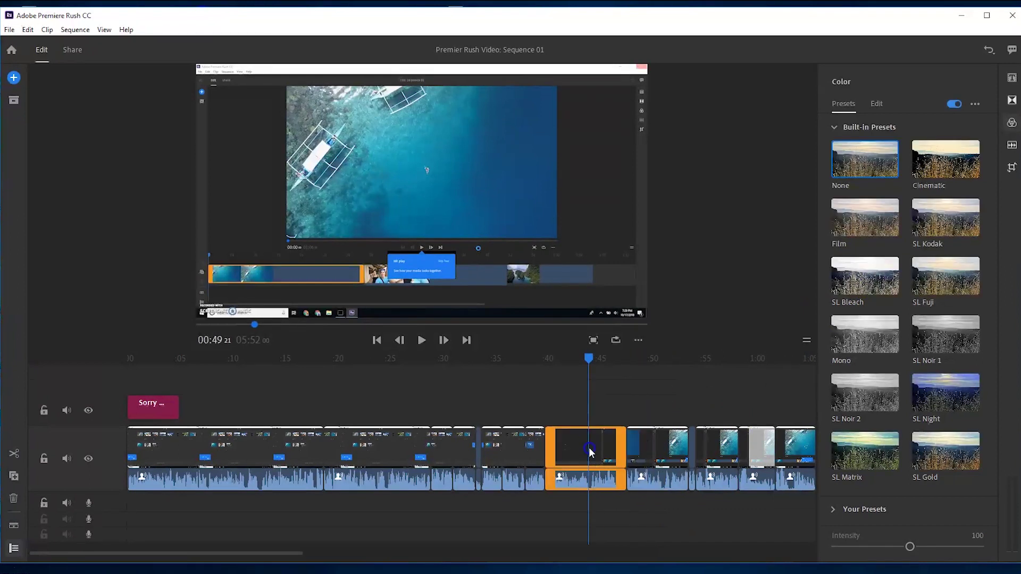
pyautogui.click(876, 103)
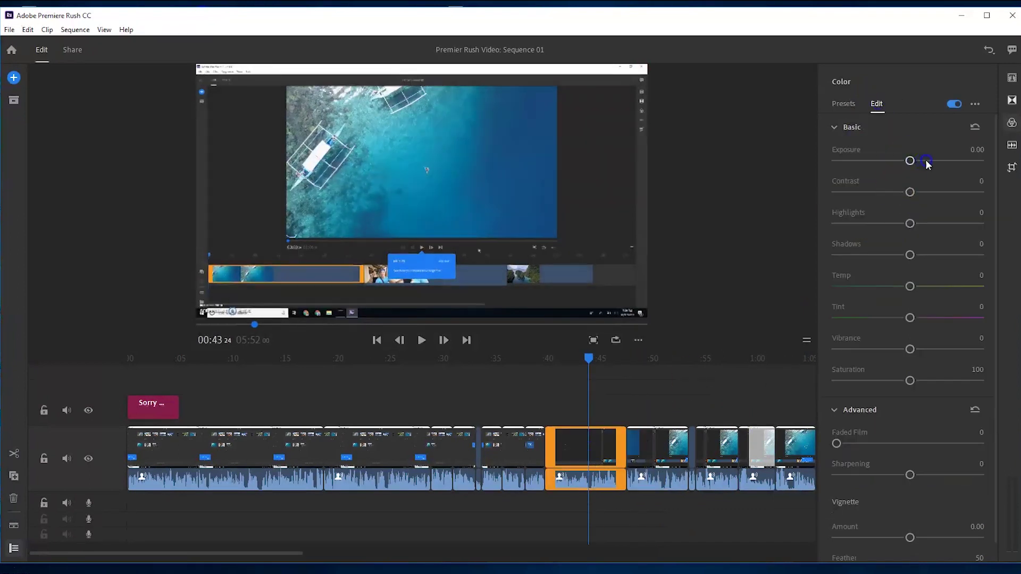
pyautogui.moveTo(926, 162); pyautogui.dragTo(904, 161)
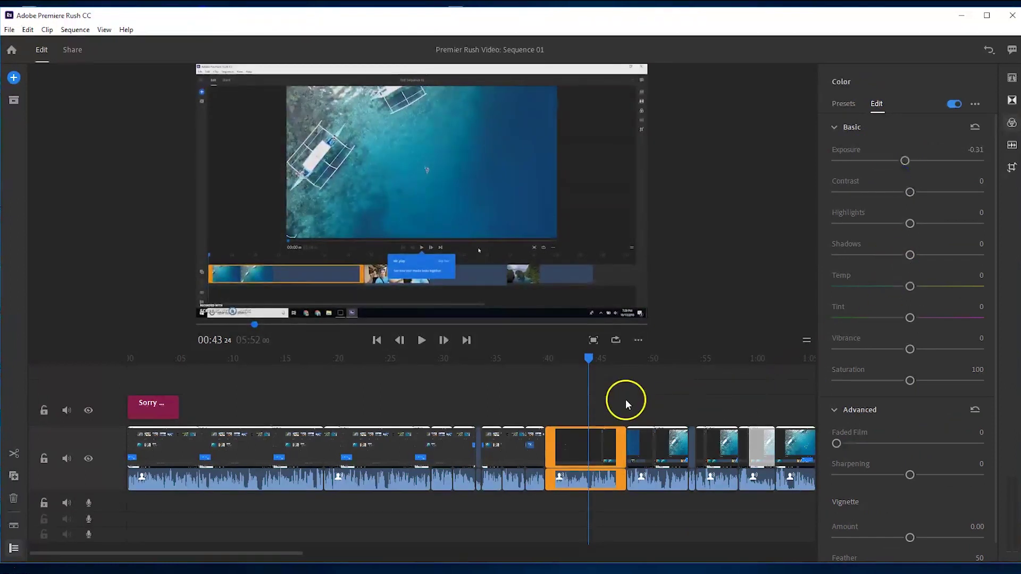
# Scroll the timeline and add the next clip to the selection.
pyautogui.hscroll(1, 665, 447)
pyautogui.keyDown('shift'); pyautogui.click(616, 453); pyautogui.keyUp('shift')
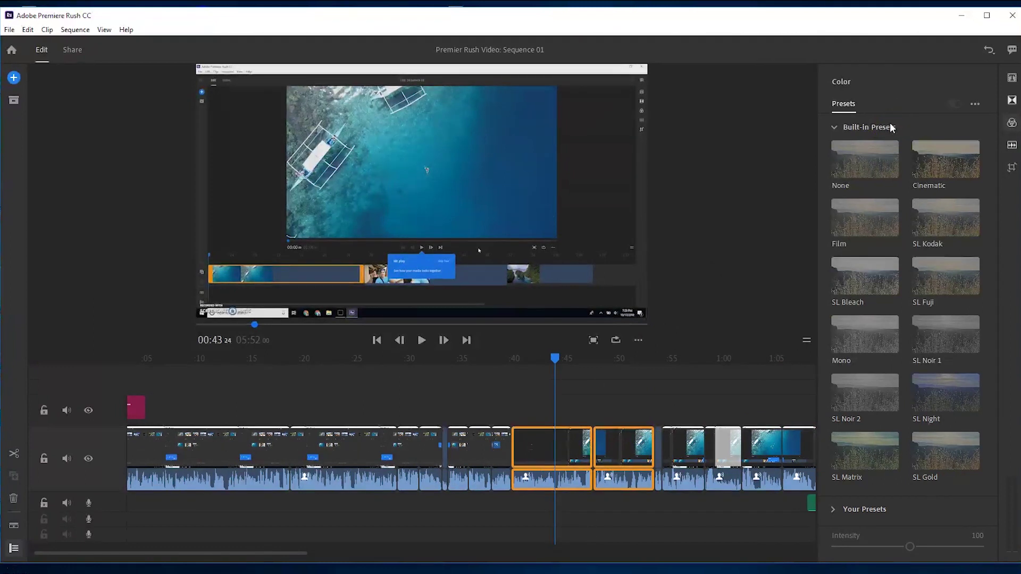
pyautogui.click(448, 522)
# Select the dark clip at 00:42.11 and switch on its advanced audio processing.
pyautogui.hotkey('ctrl', 'a')
pyautogui.click(584, 438)
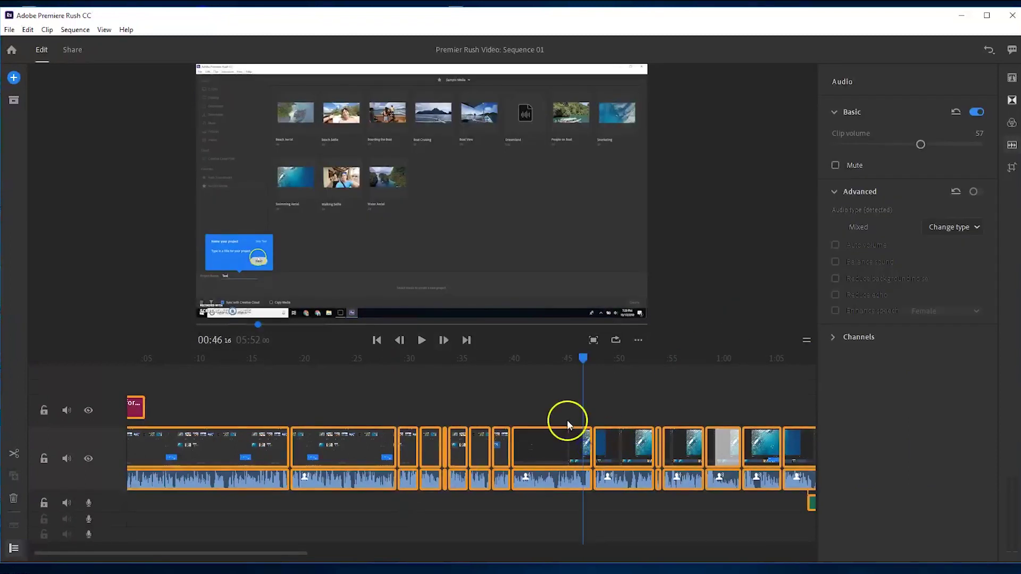
pyautogui.click(535, 466)
pyautogui.click(506, 410)
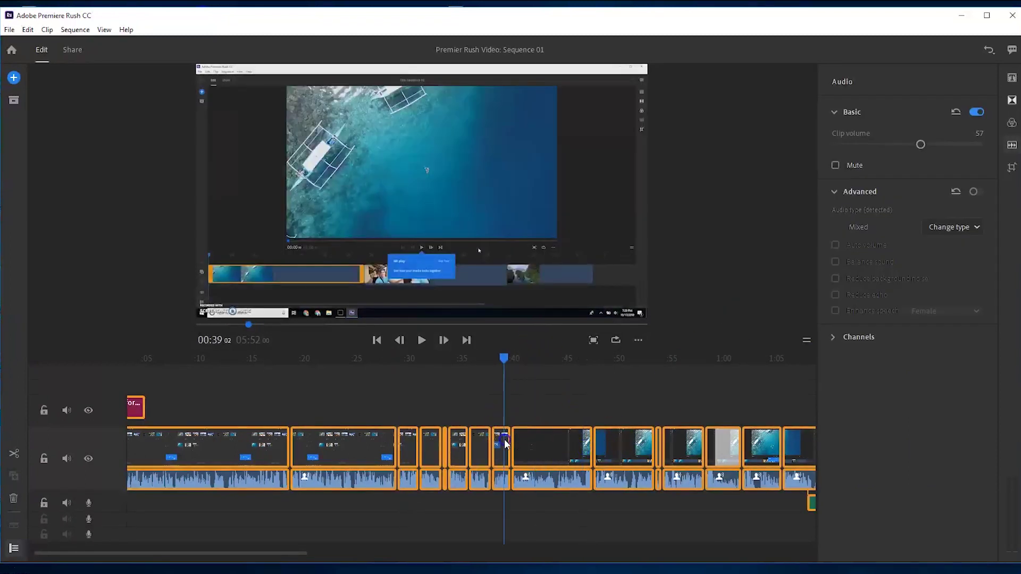
pyautogui.click(541, 439)
pyautogui.click(540, 443)
pyautogui.click(492, 231)
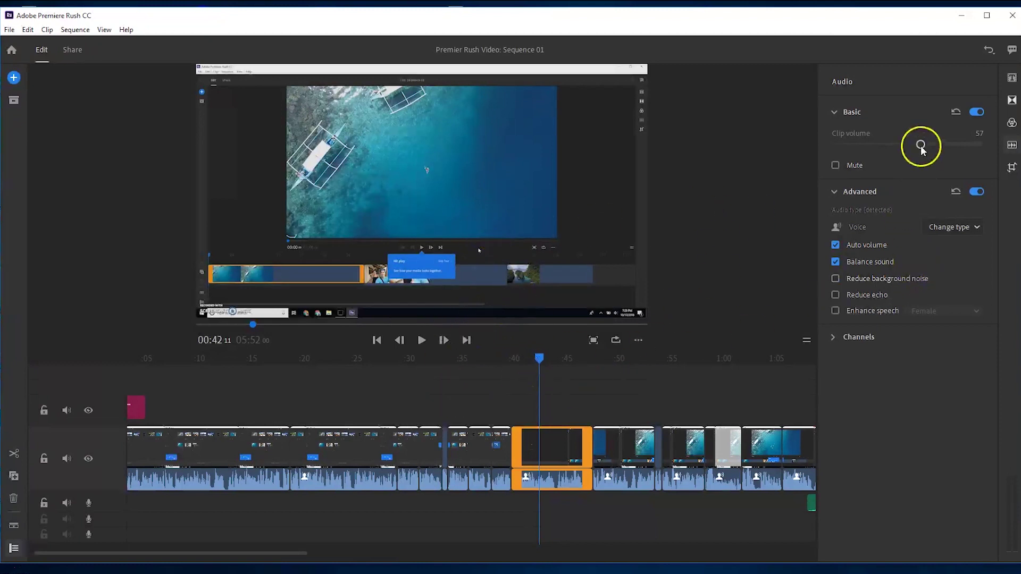
# Scale the dark clip to 152.8 and rotate it 24°, then select the next clips.
pyautogui.click(1012, 167)
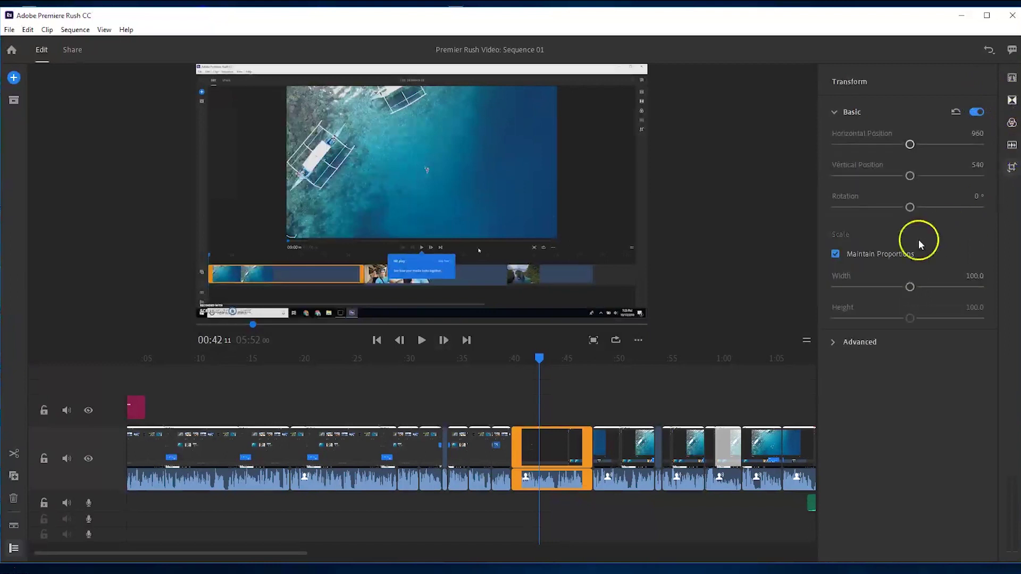
pyautogui.moveTo(909, 287); pyautogui.dragTo(945, 287)
pyautogui.moveTo(918, 202)
pyautogui.mouseDown()
pyautogui.moveTo(930, 210)
pyautogui.moveTo(918, 207)
pyautogui.mouseUp()
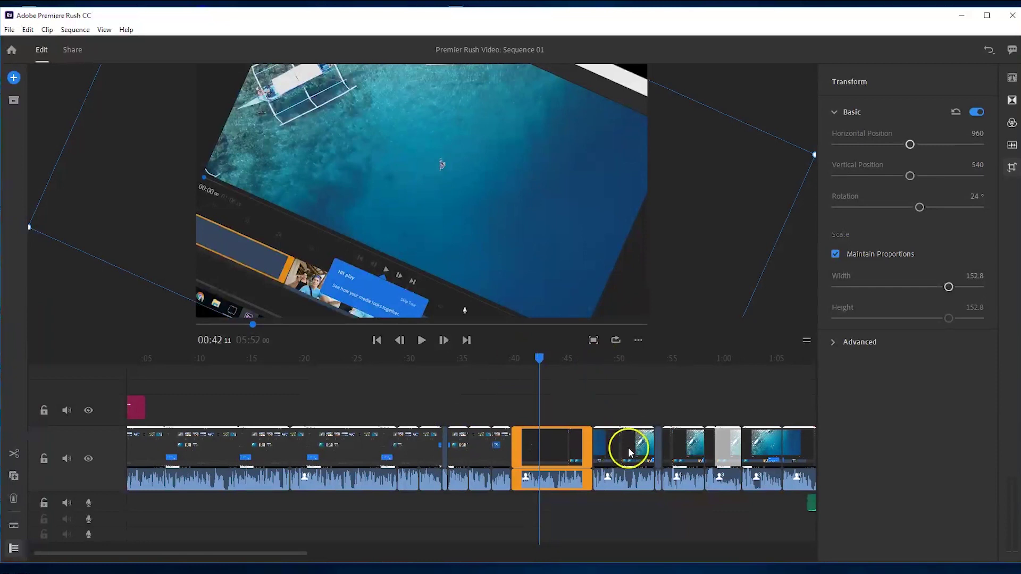
pyautogui.click(670, 449)
pyautogui.click(710, 450)
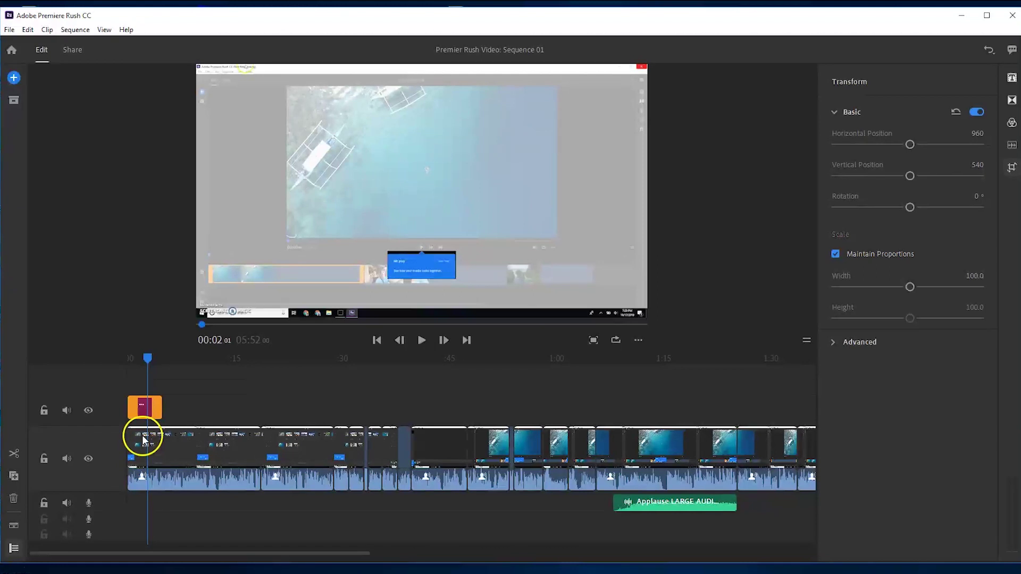
# Split the opening video clip at 00:05:20 and select its first part.
pyautogui.click(146, 359)
pyautogui.click(231, 268)
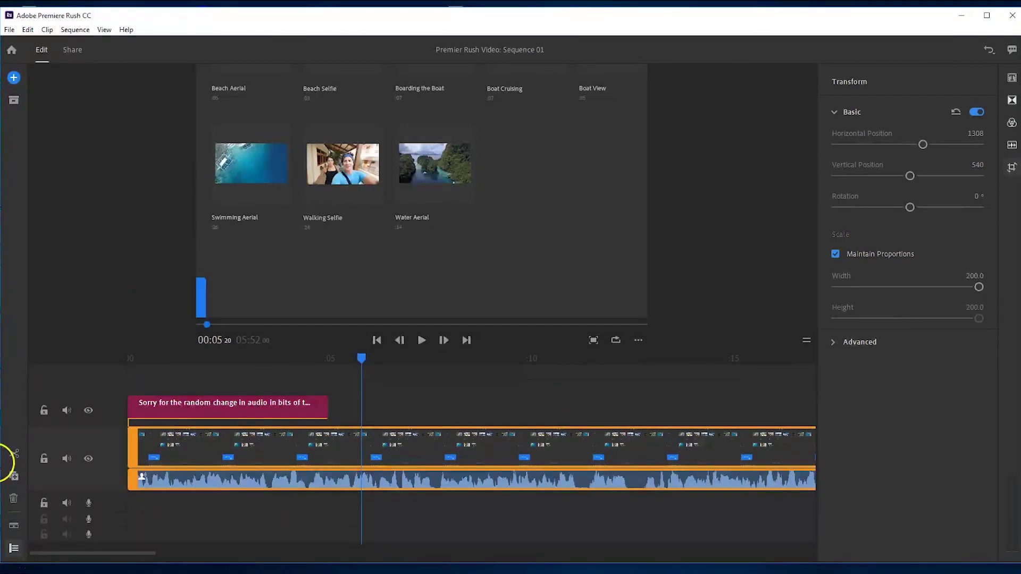
pyautogui.click(13, 455)
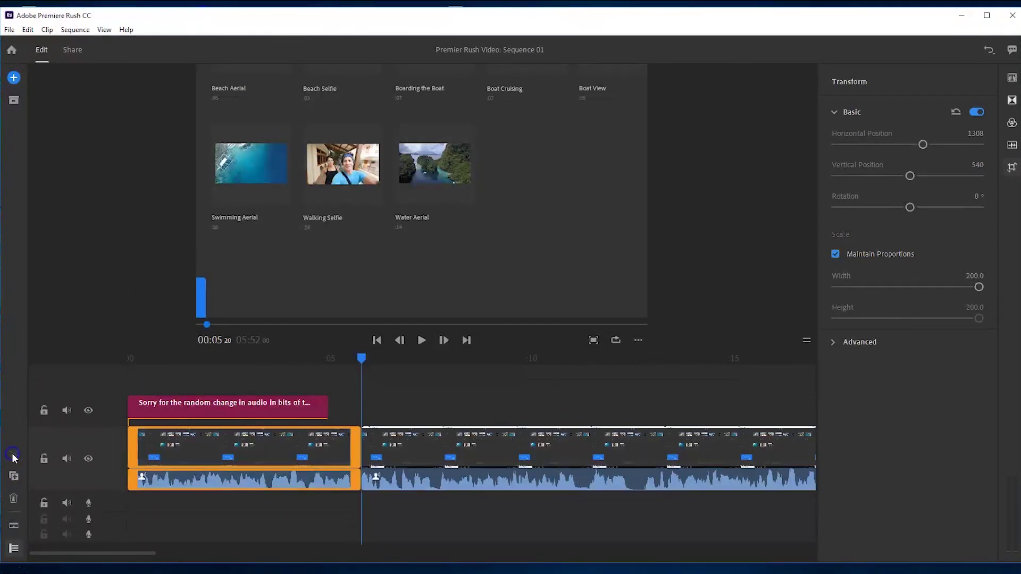
pyautogui.click(311, 481)
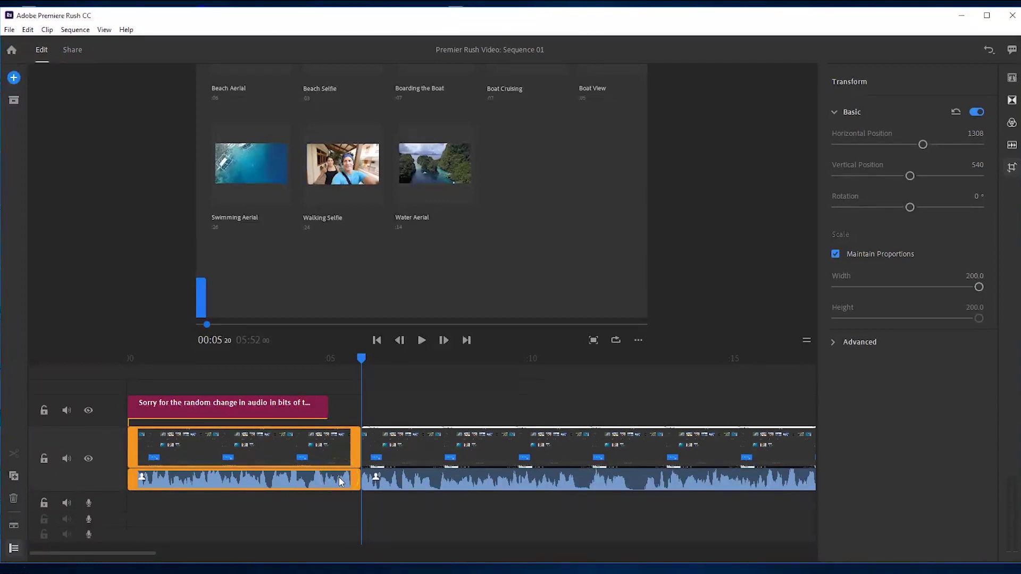
pyautogui.click(773, 173)
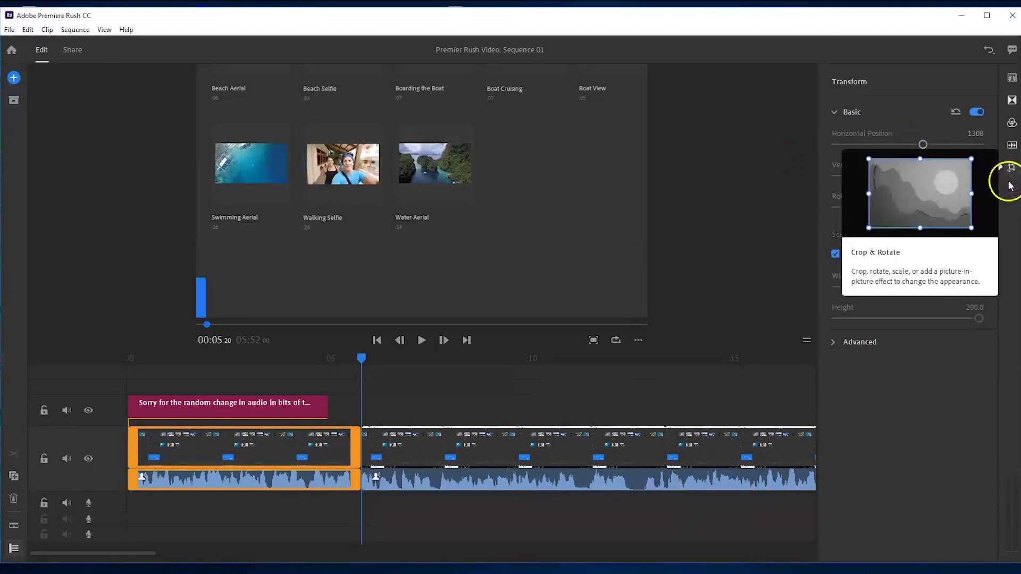
# Set the first part's Clip volume to 100, then split the second clip at 00:11:11.
pyautogui.click(1012, 146)
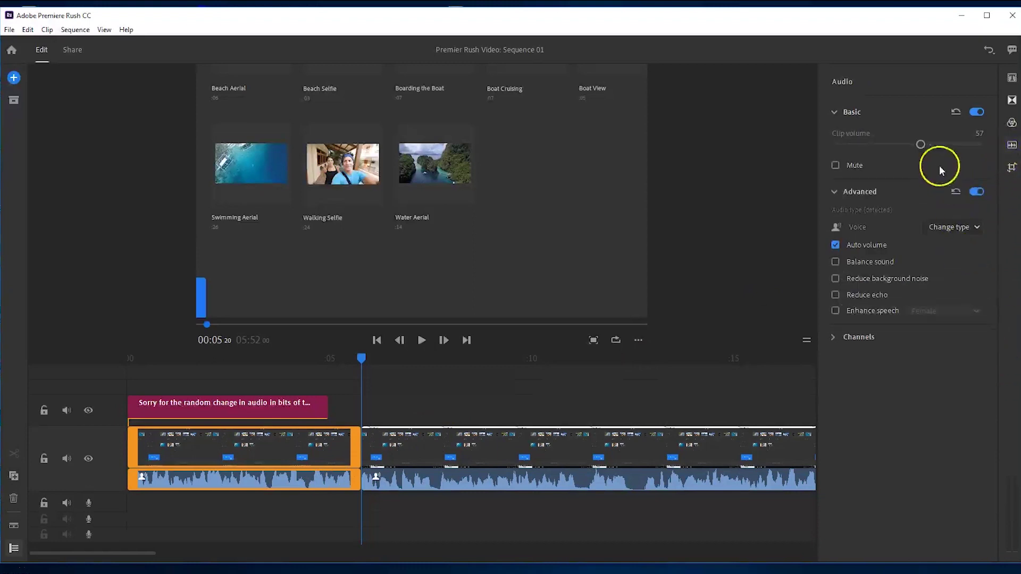
pyautogui.moveTo(920, 144); pyautogui.dragTo(979, 144)
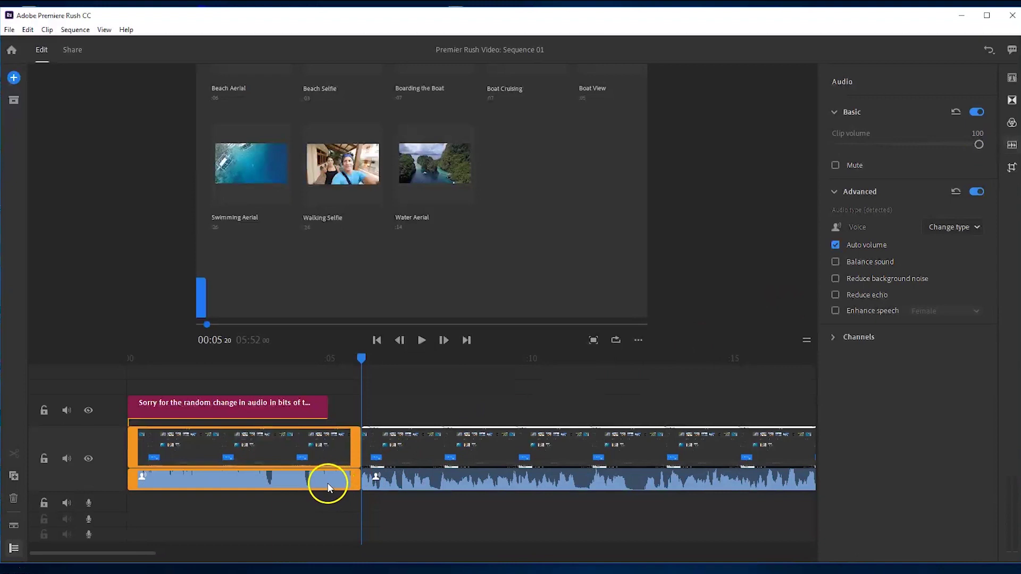
pyautogui.click(589, 359)
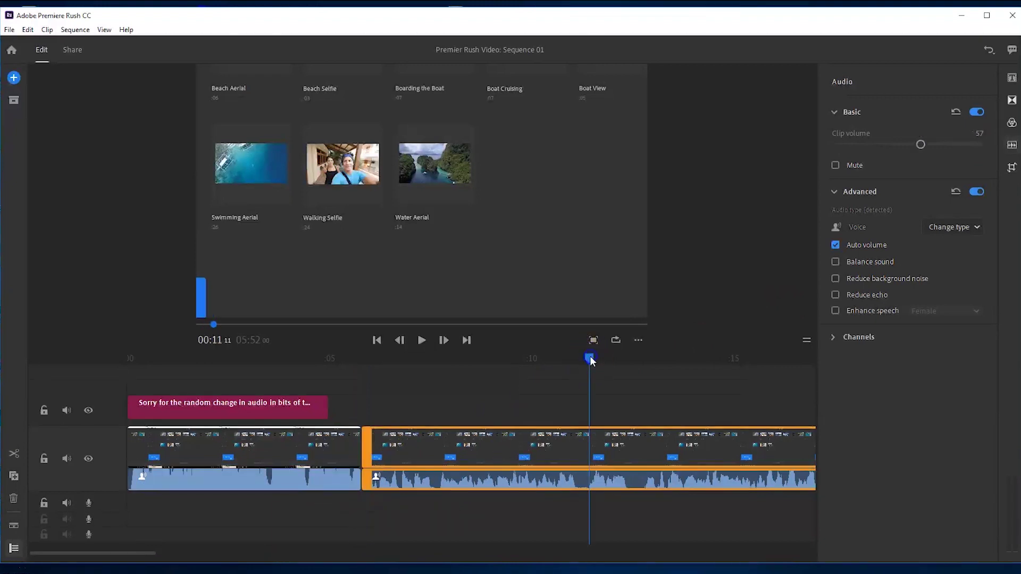
pyautogui.click(14, 454)
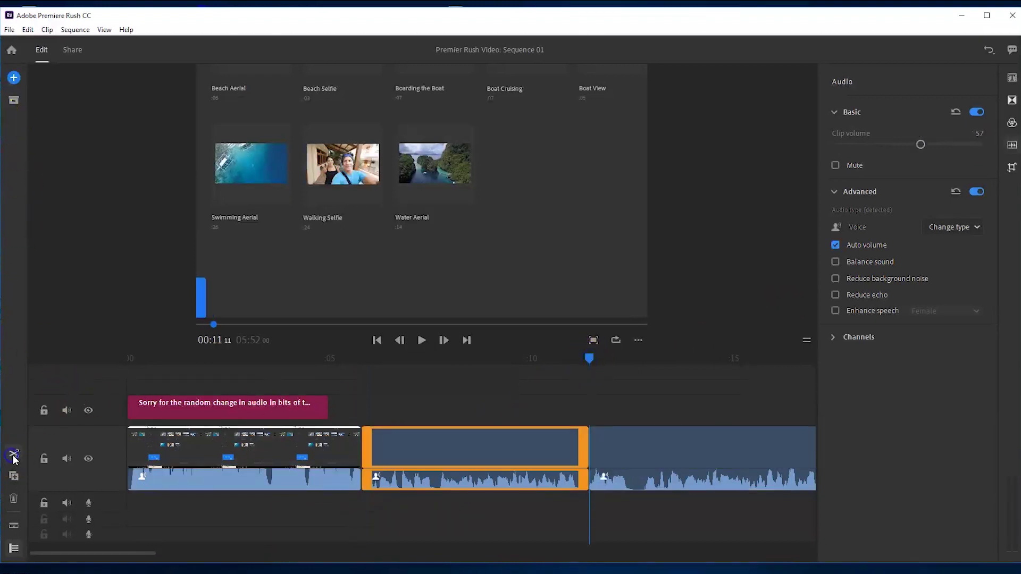